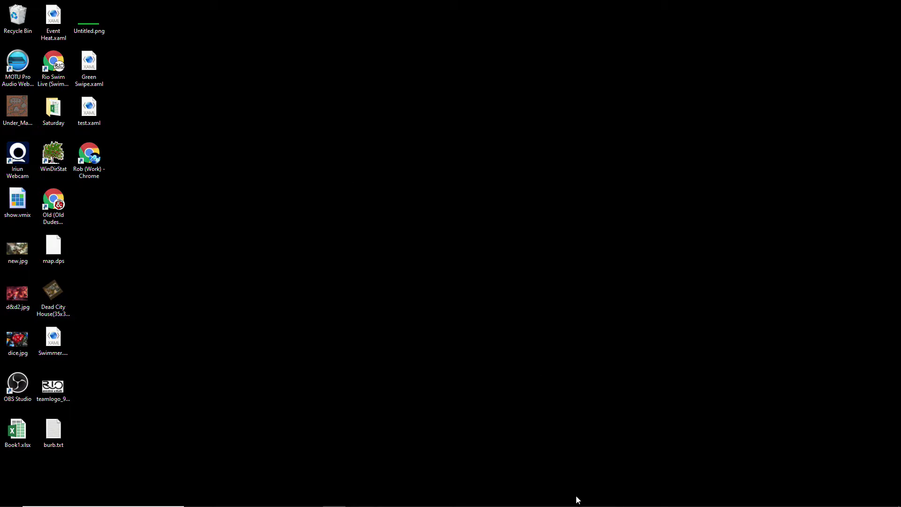
Step: Launch OBS Studio from the taskbar and bring up its Settings on the General page
mouse_move(577, 499)
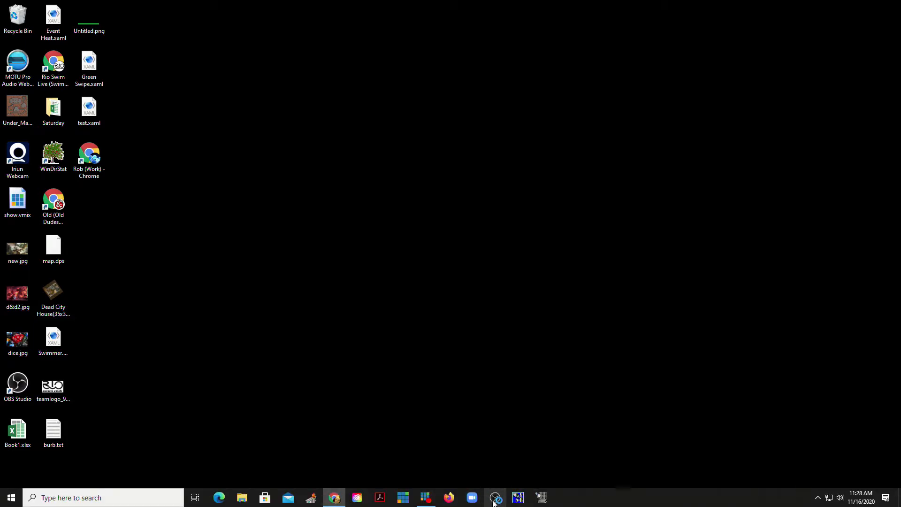
click(494, 498)
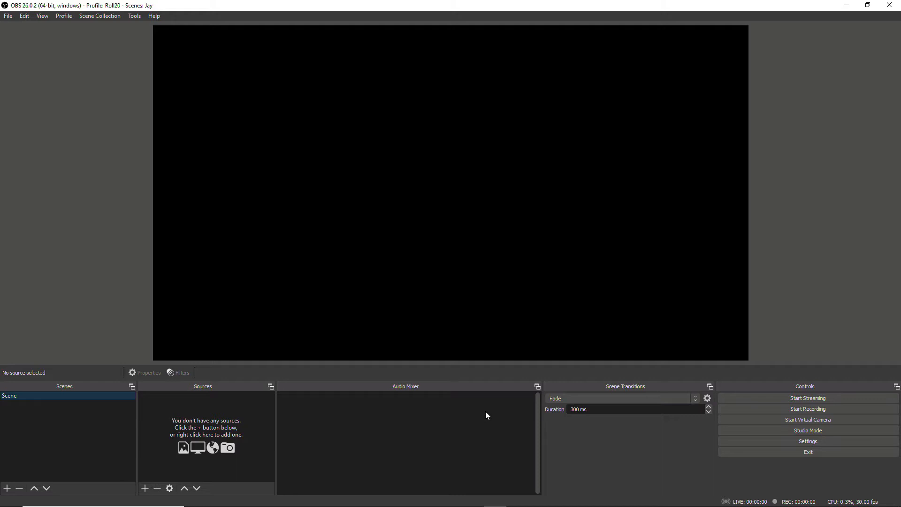
click(830, 441)
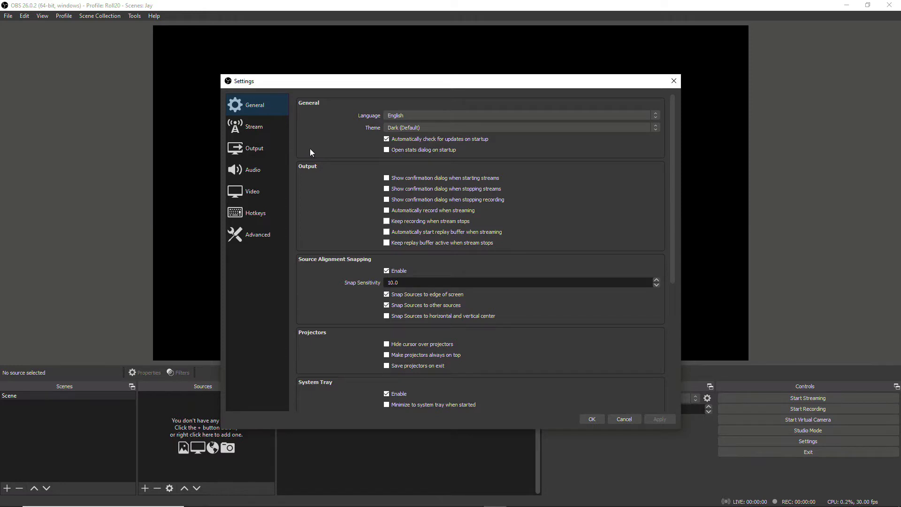
Step: Confirm recording keeps mp4 with Hardware (NVENC), then review the 1920x1080, 30 FPS Video settings
click(280, 148)
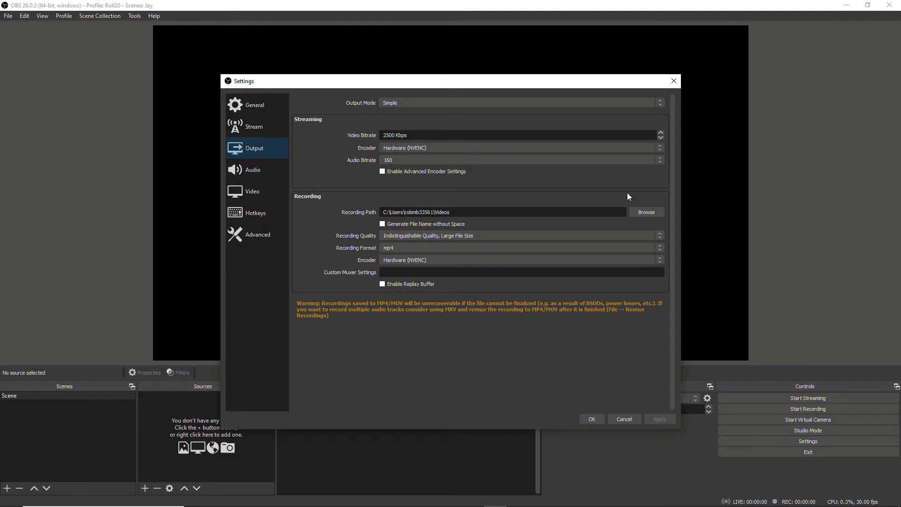
click(601, 233)
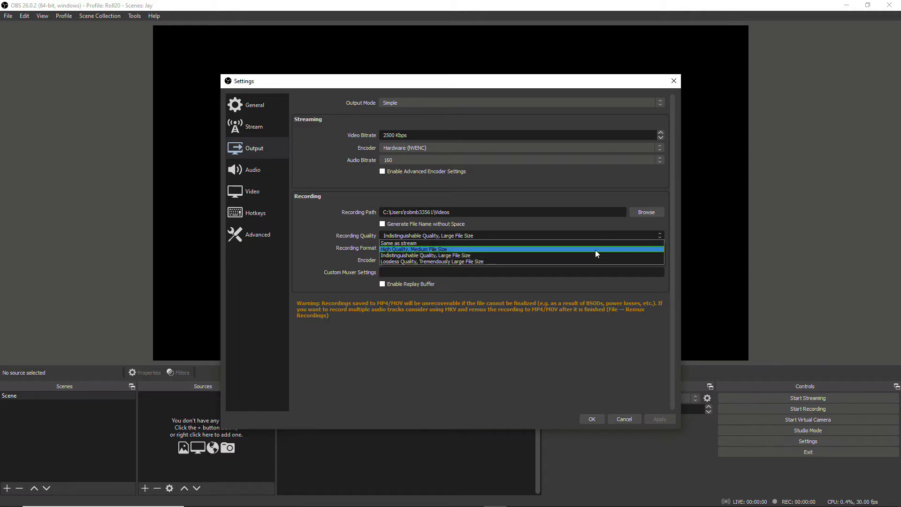
click(592, 254)
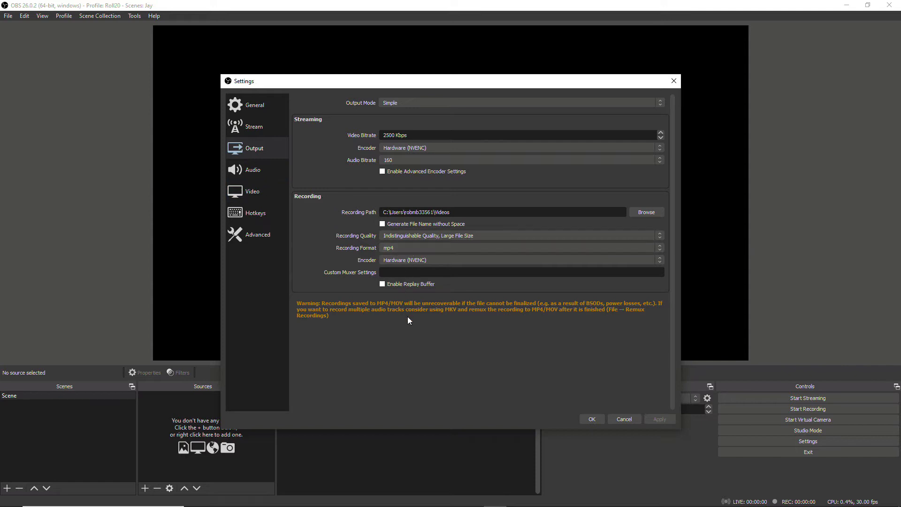
click(466, 249)
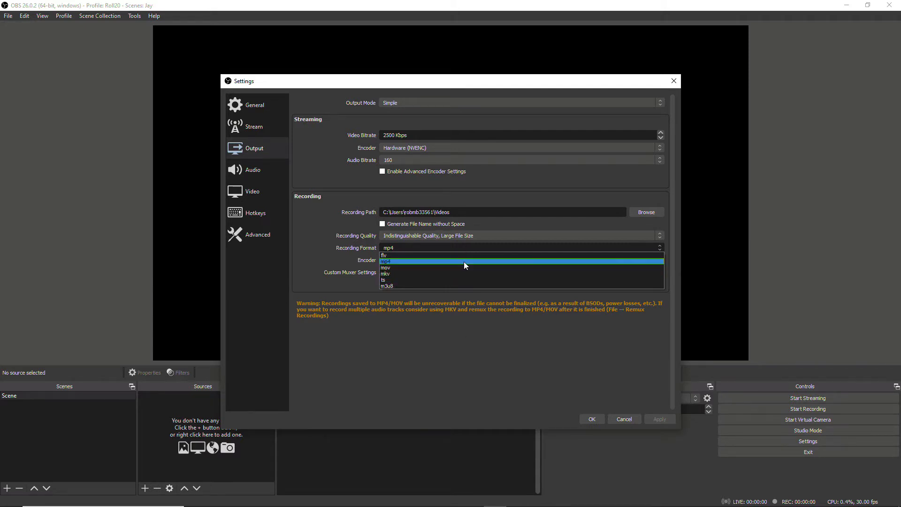
click(464, 261)
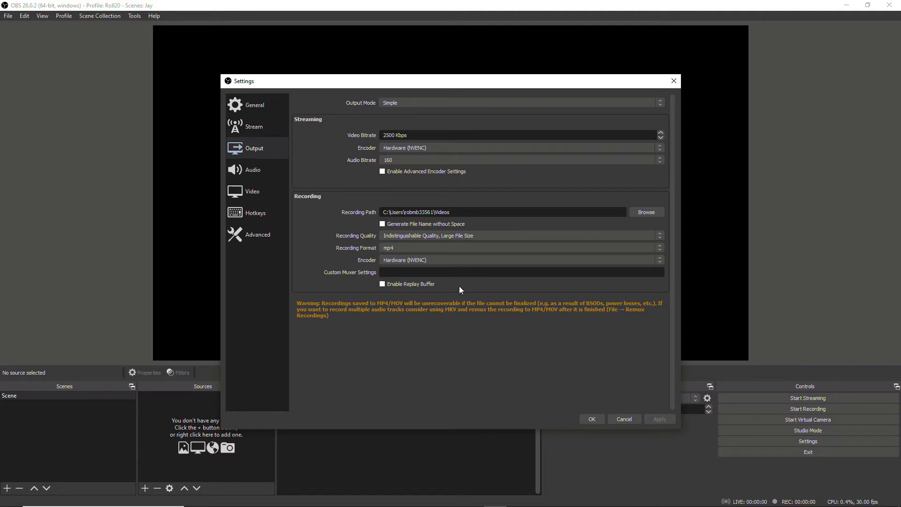
click(459, 260)
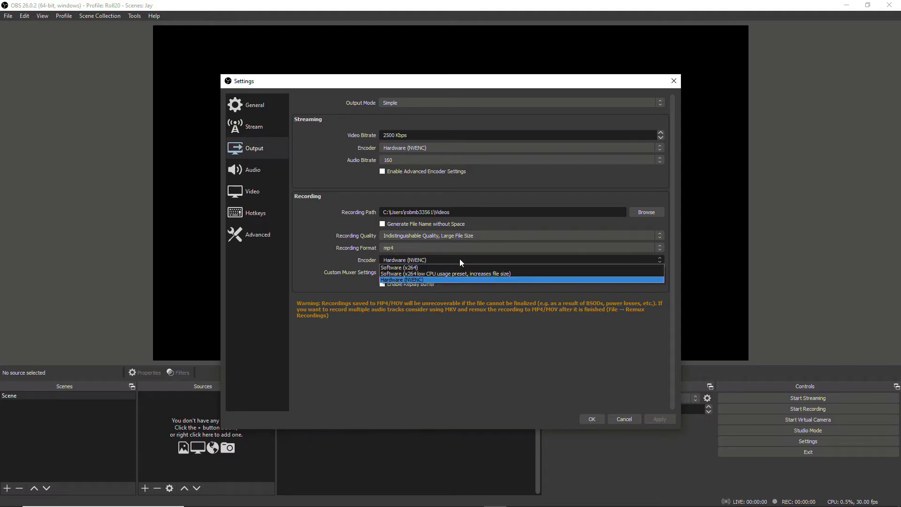
click(502, 369)
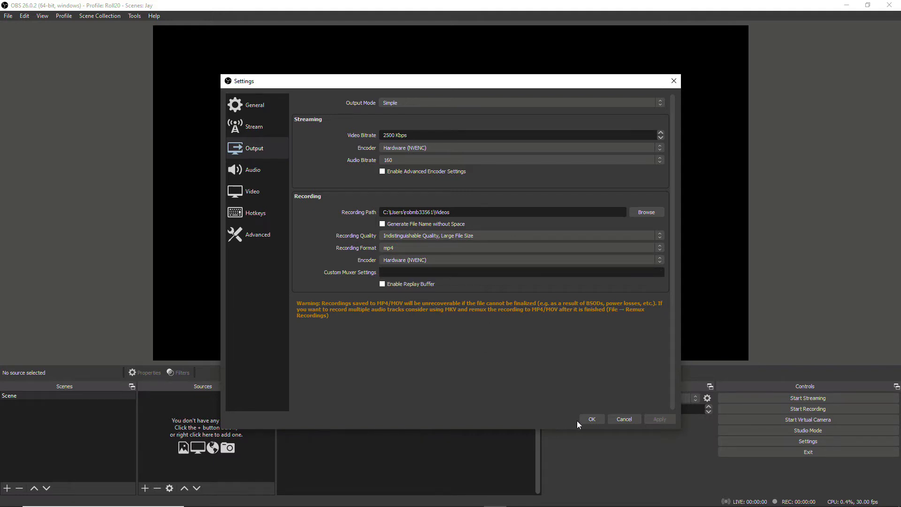
click(253, 191)
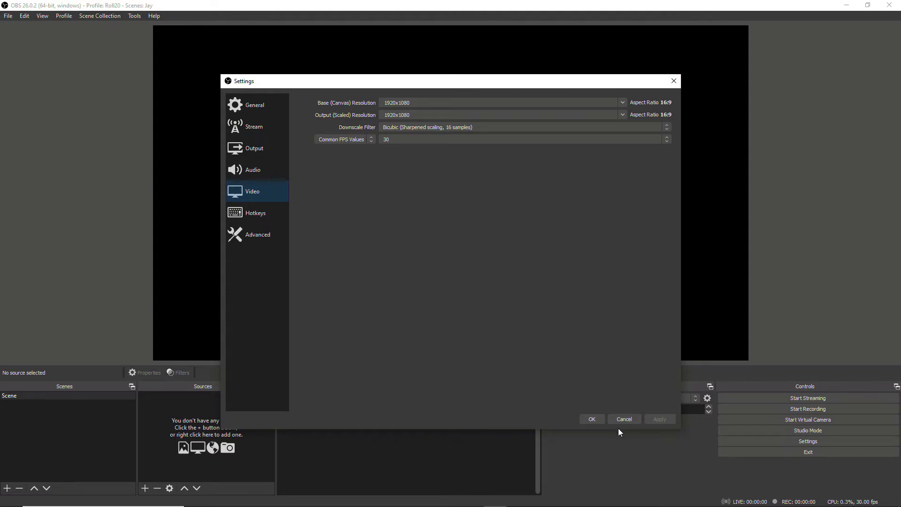
Step: Close the Settings dialog with OK, keeping all values
click(601, 418)
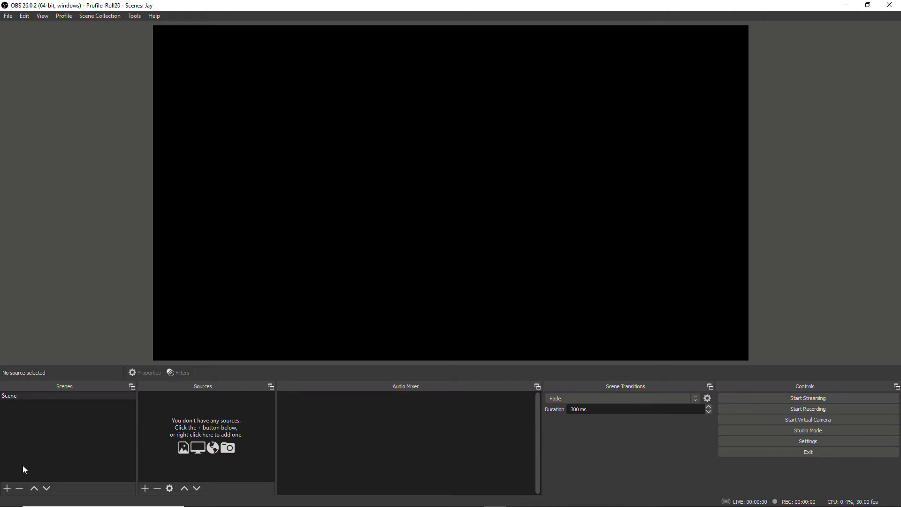
click(7, 488)
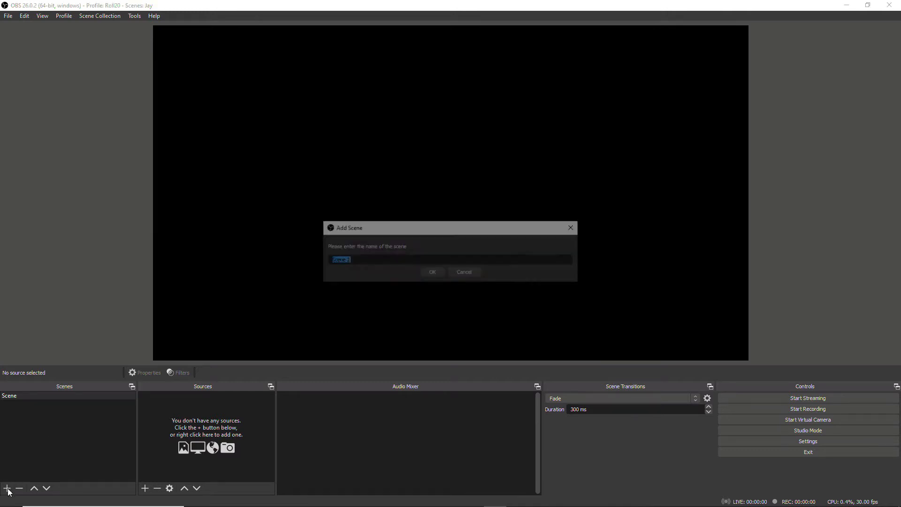
click(434, 271)
click(118, 397)
click(118, 404)
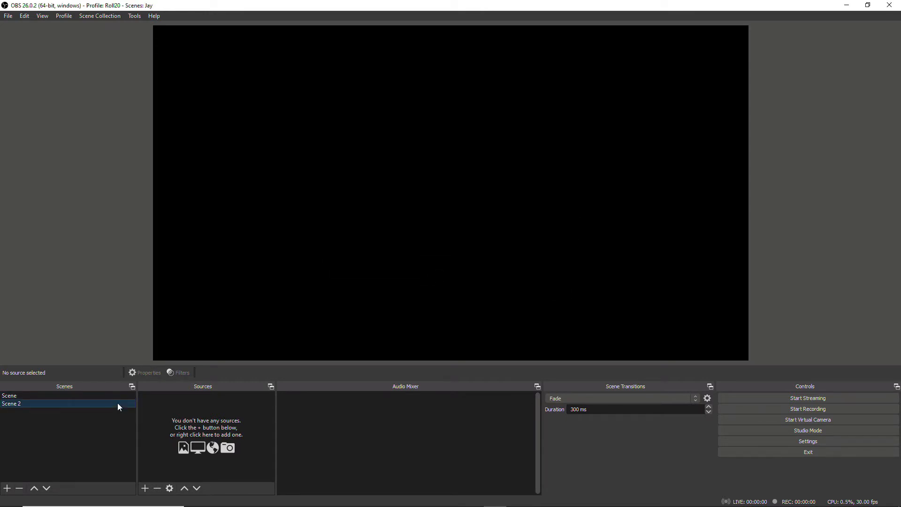
click(124, 395)
click(120, 404)
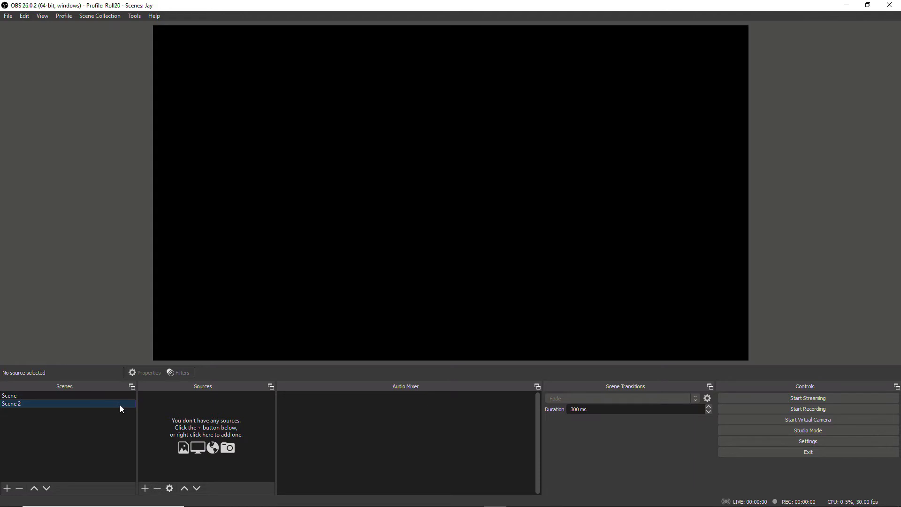
click(19, 488)
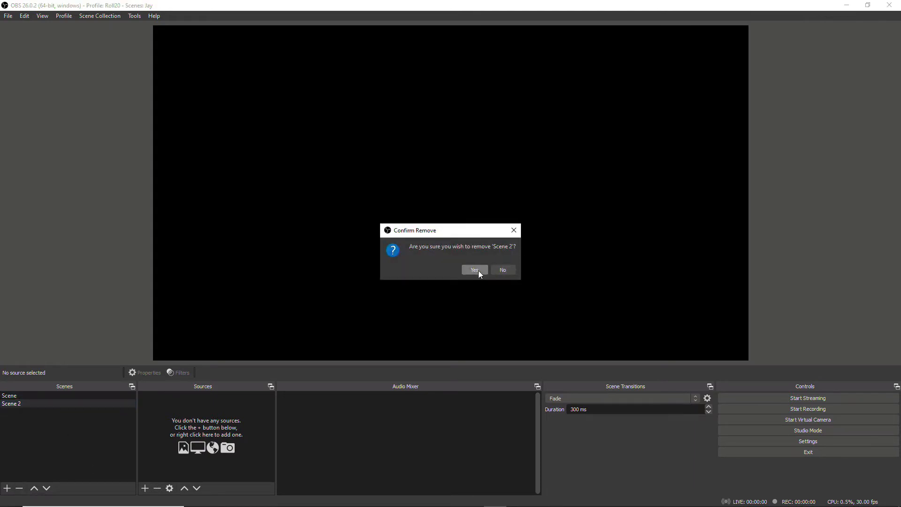
click(475, 270)
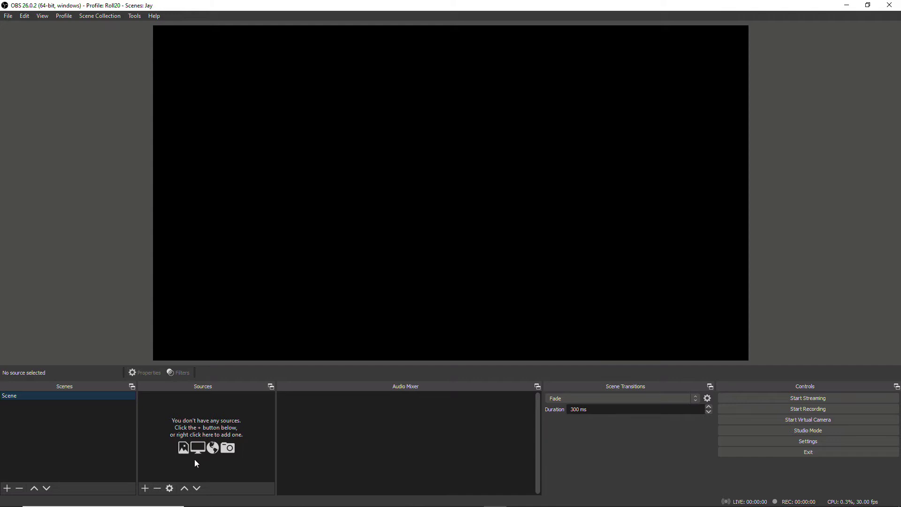
Step: Add an Audio Input Capture on In 1-2 (MOTU Pro Audio), then mute and unmute it
click(145, 488)
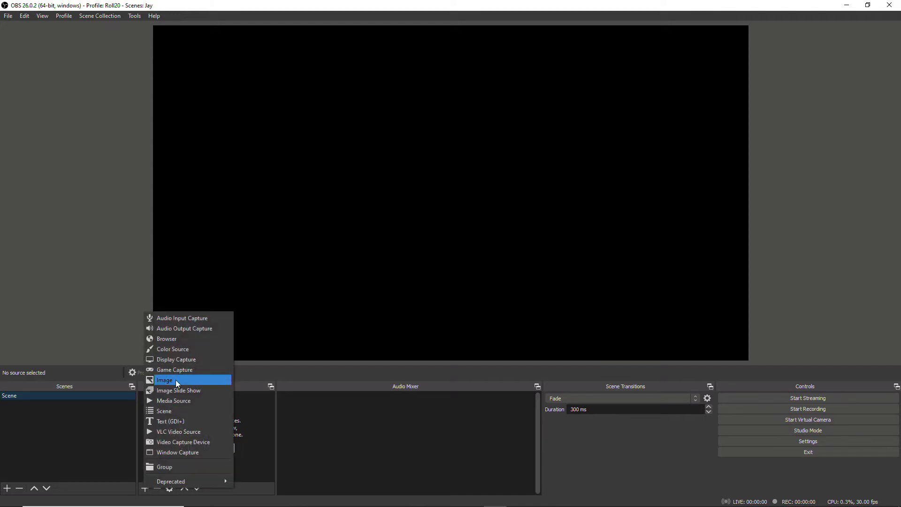
click(205, 319)
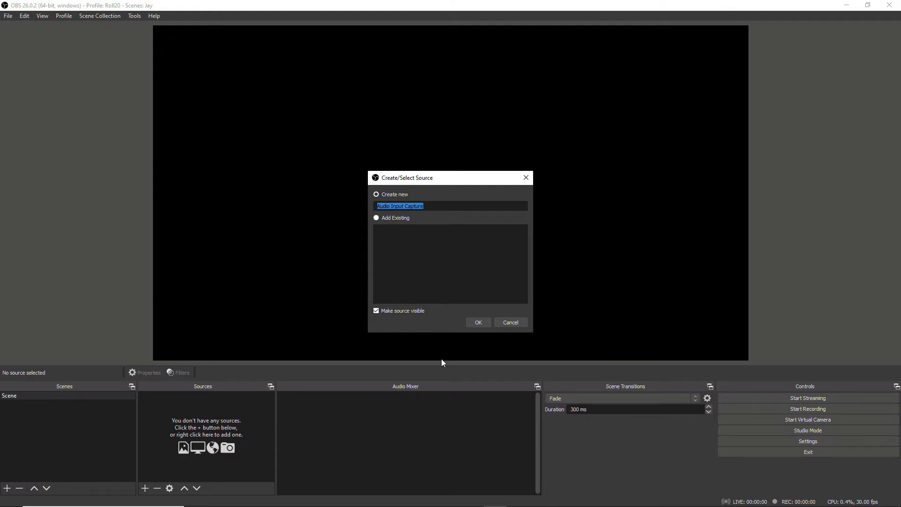
click(477, 322)
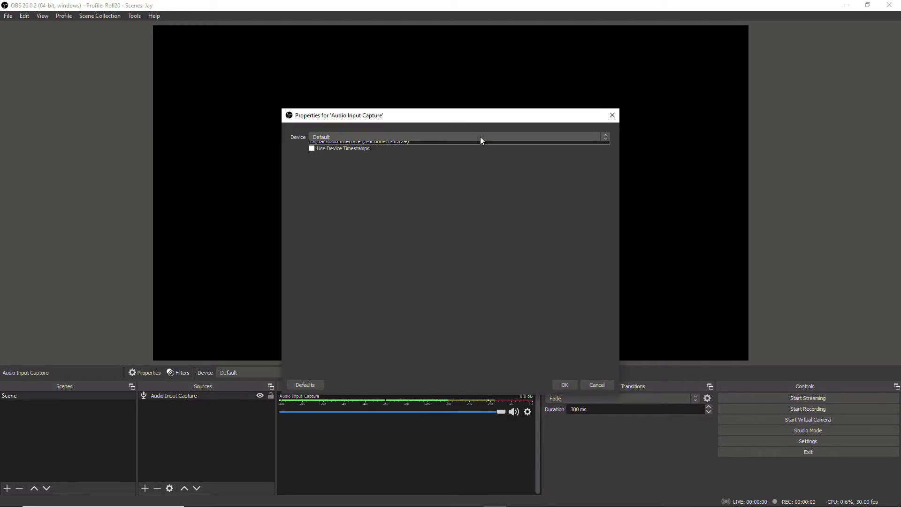
click(480, 136)
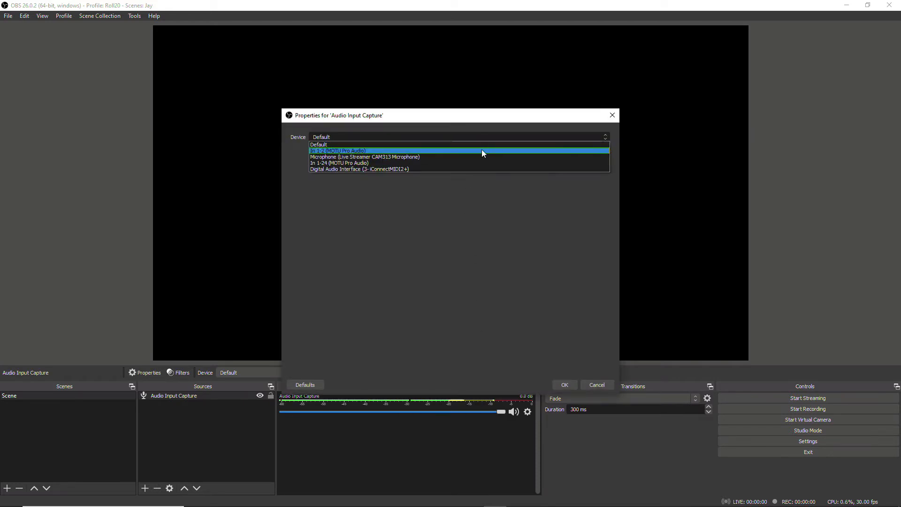
click(481, 149)
click(556, 382)
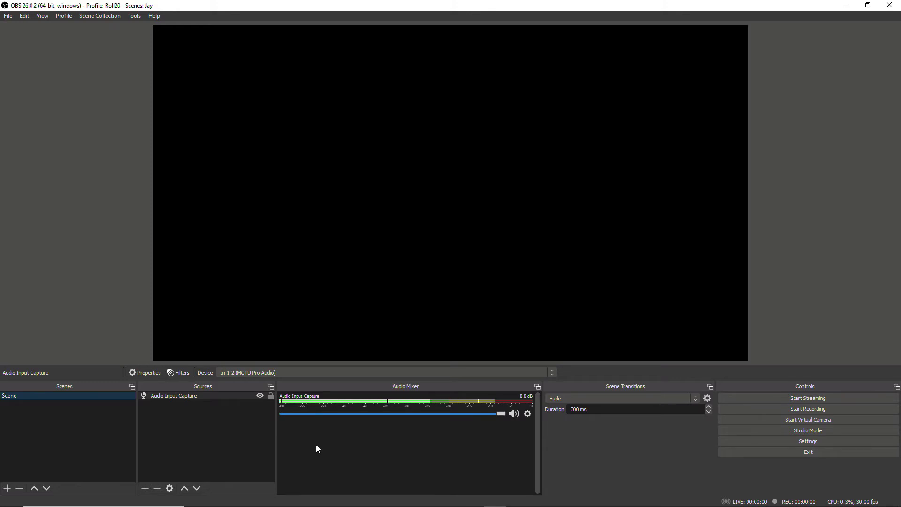
click(513, 414)
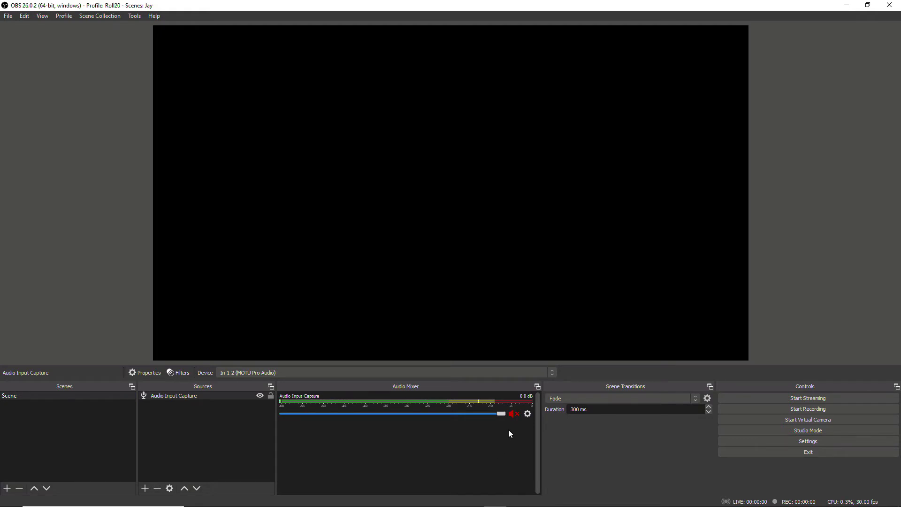
click(513, 413)
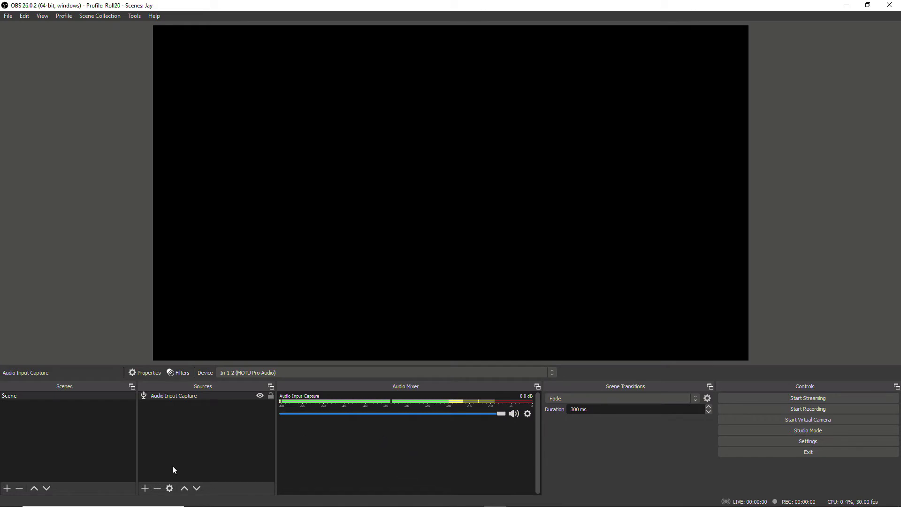
Step: Add an Audio Output Capture on Out 1-2 (MOTU Pro Audio) and lock it
click(145, 488)
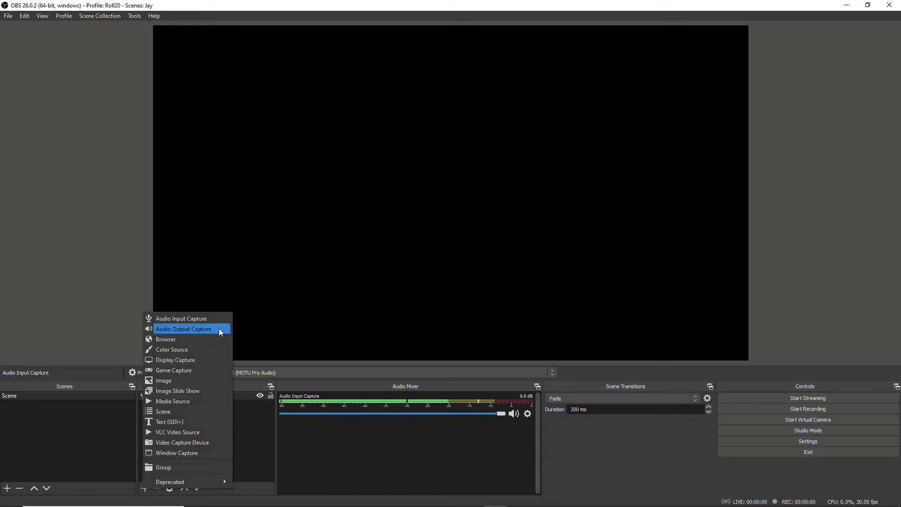
click(219, 328)
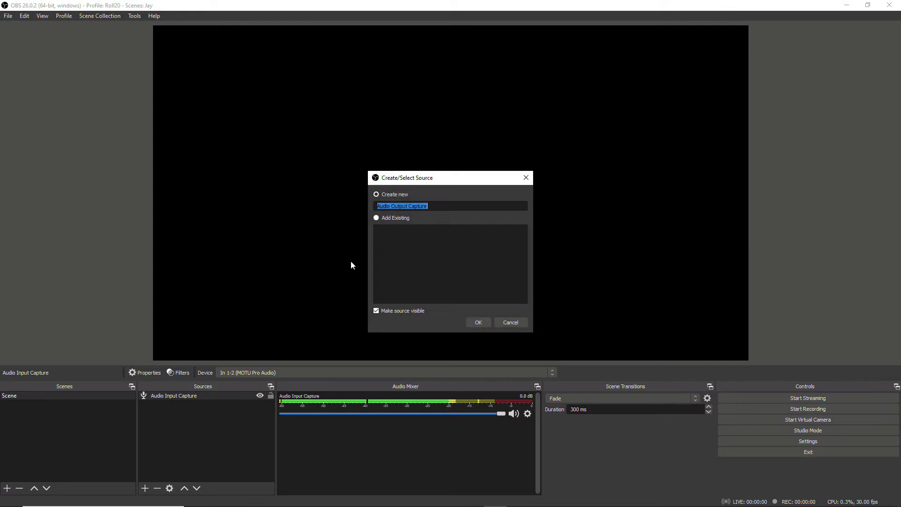
click(477, 323)
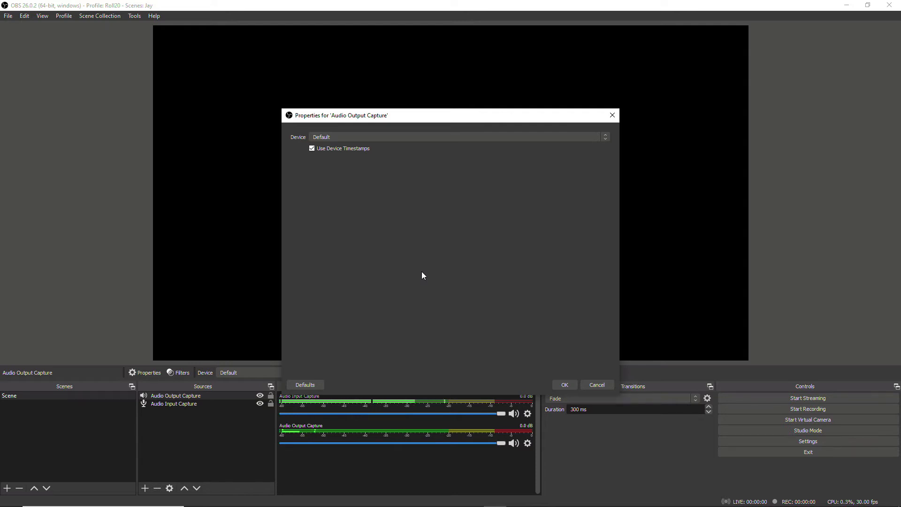
click(472, 134)
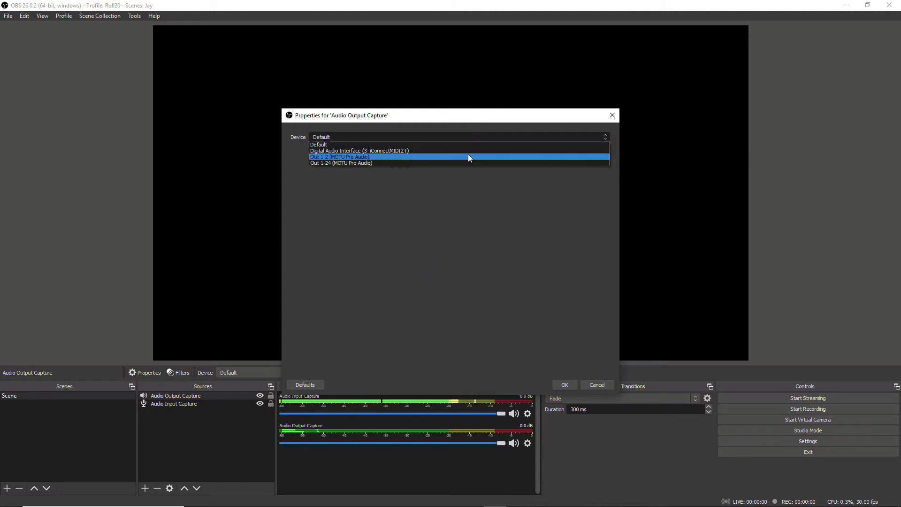
click(468, 155)
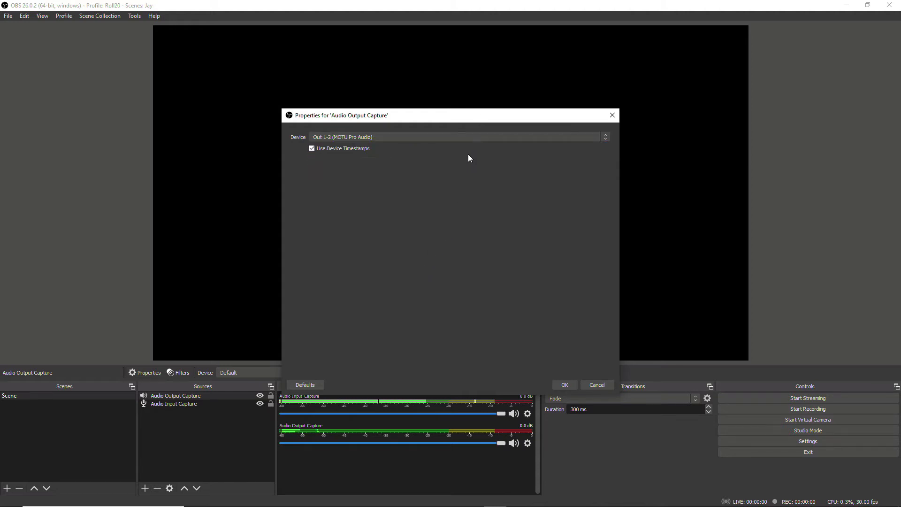
click(566, 382)
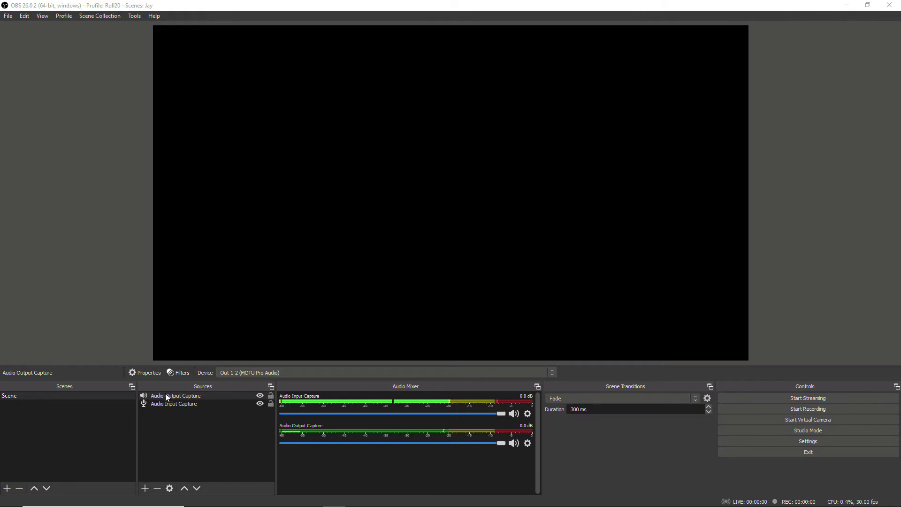
click(271, 396)
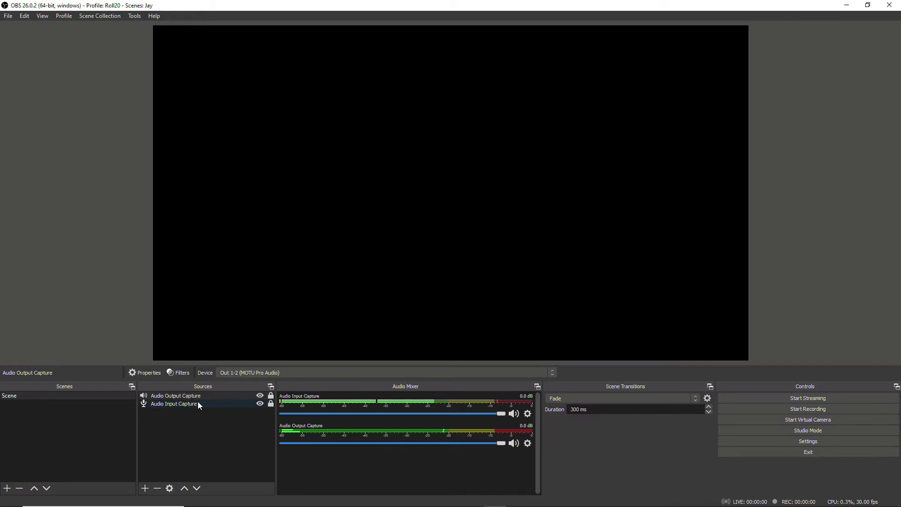
Step: Add a Window Capture of the Roll20 Chrome window using Windows Graphics Capture
click(144, 488)
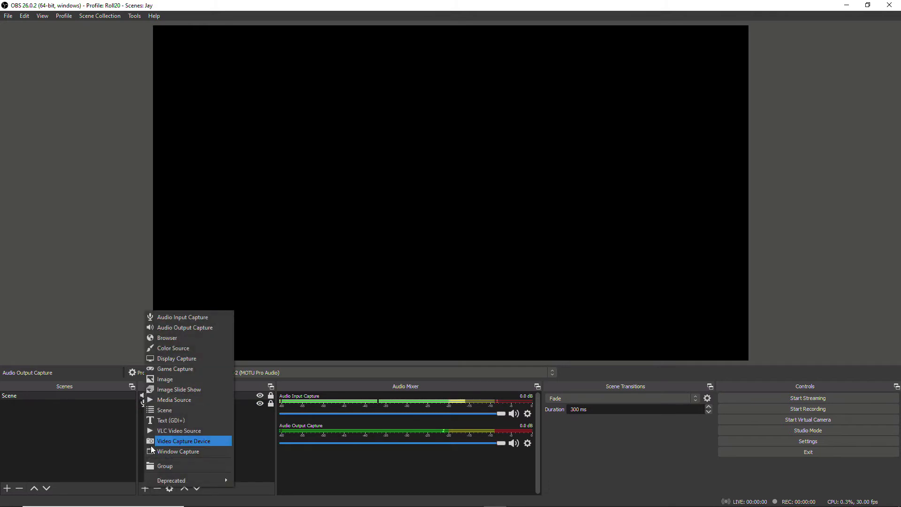
click(206, 450)
click(471, 322)
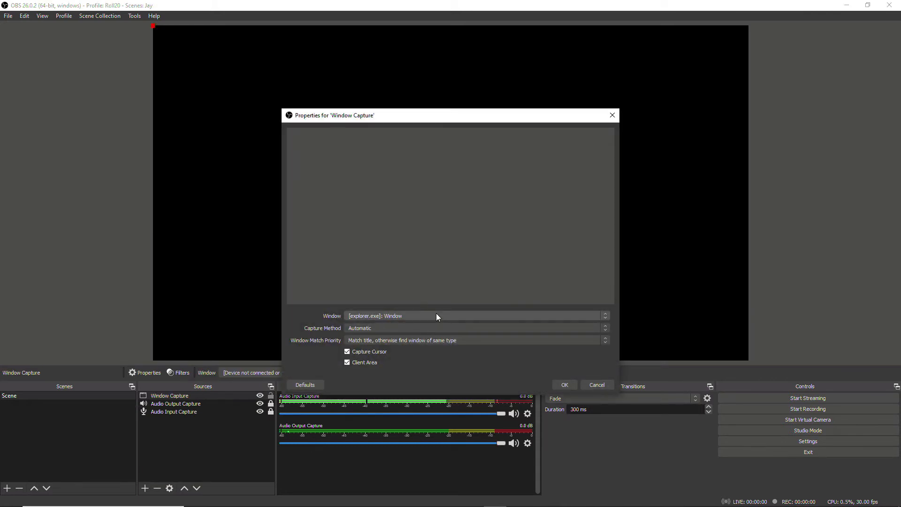
click(436, 315)
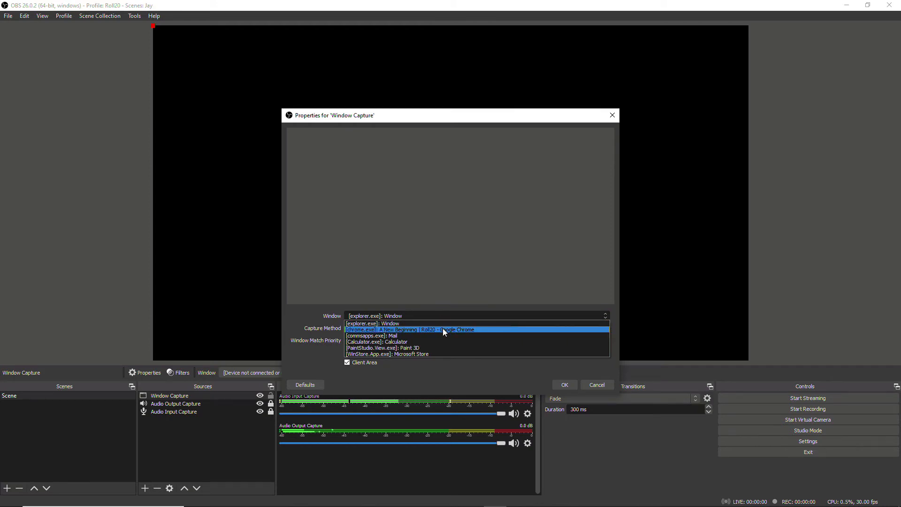
click(443, 329)
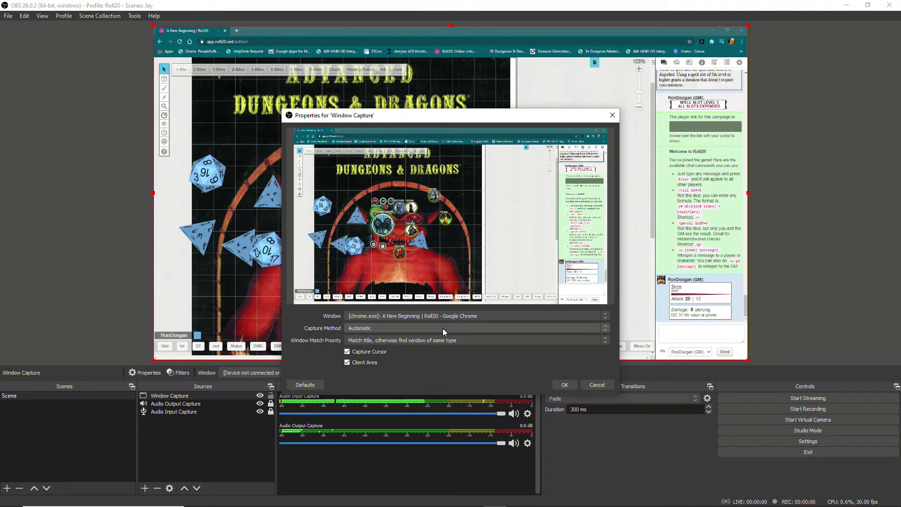
click(443, 328)
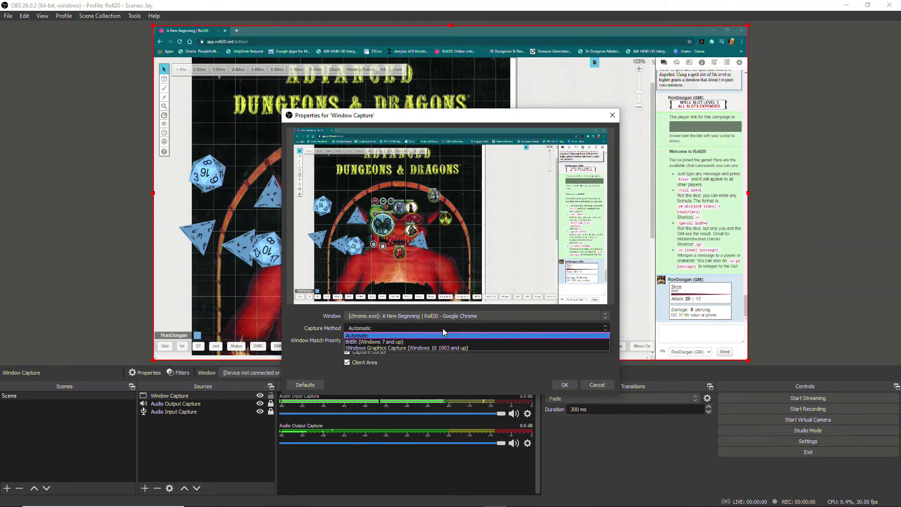
click(465, 348)
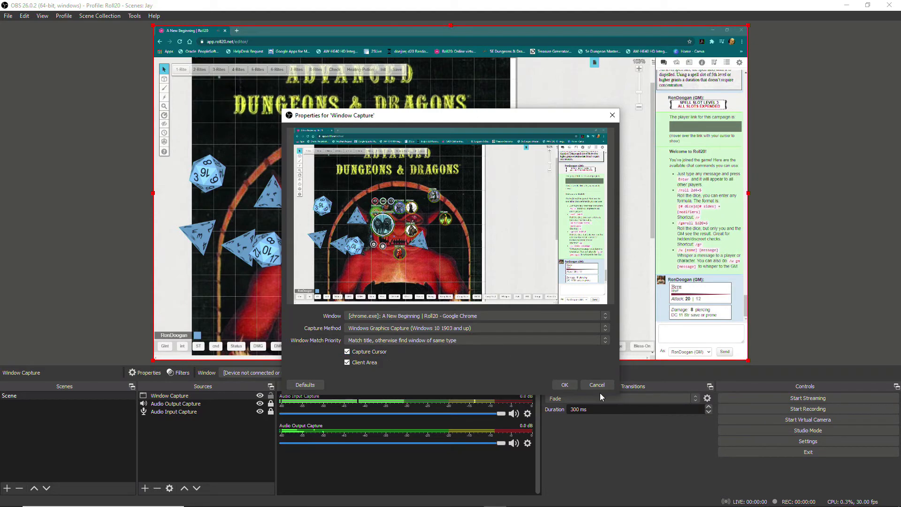
click(571, 384)
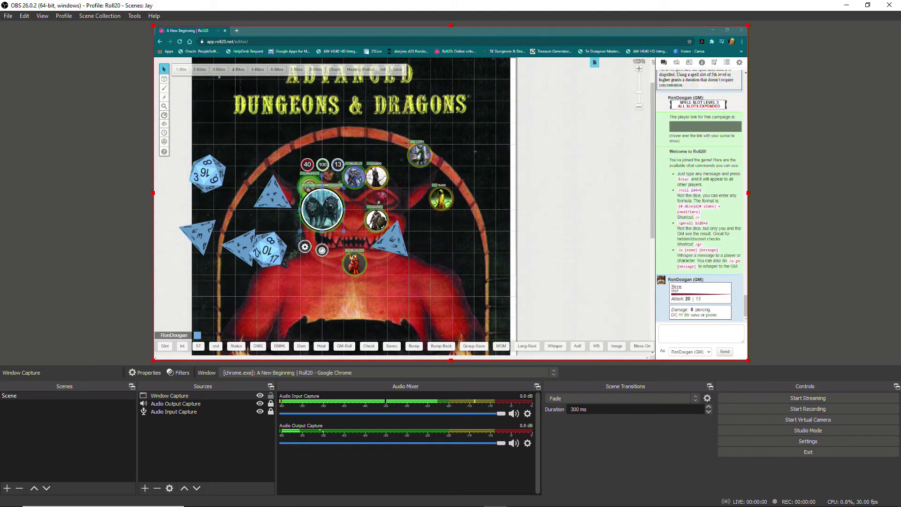
Step: Focus the Roll20 window, deselect the window capture, and bring up the add-source menu
click(463, 240)
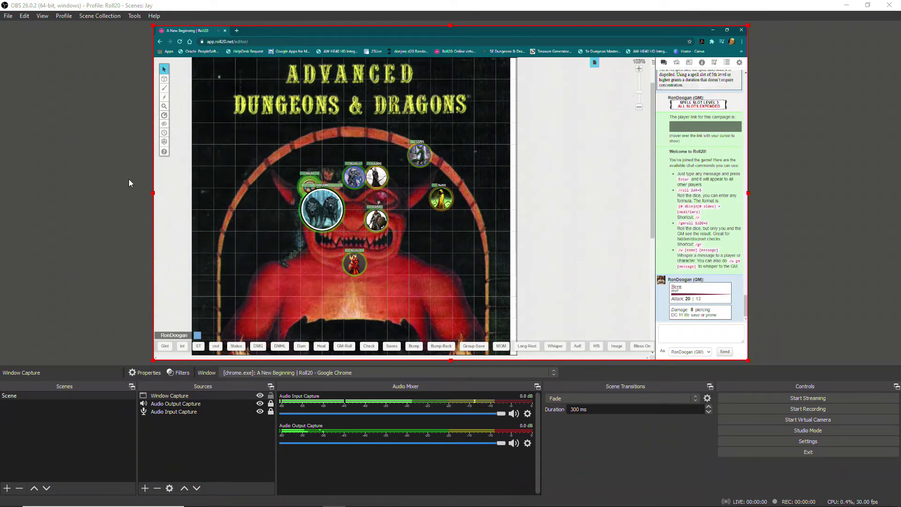
click(98, 194)
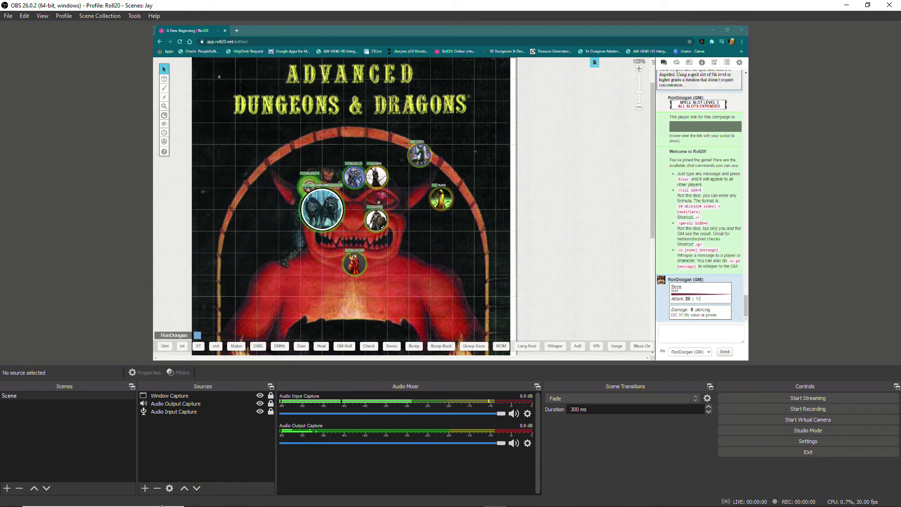
click(145, 487)
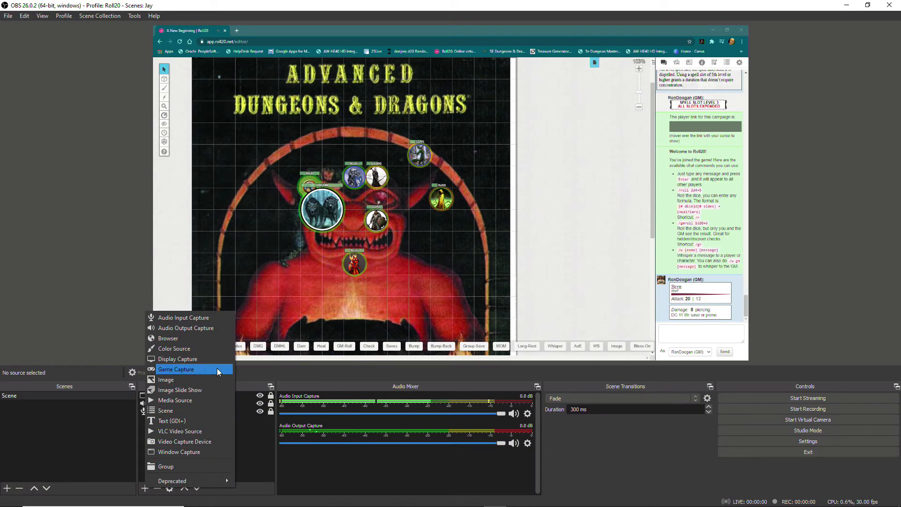
Step: Add a Video Capture Device using the Live Streamer CAM 313 webcam with default properties
click(213, 441)
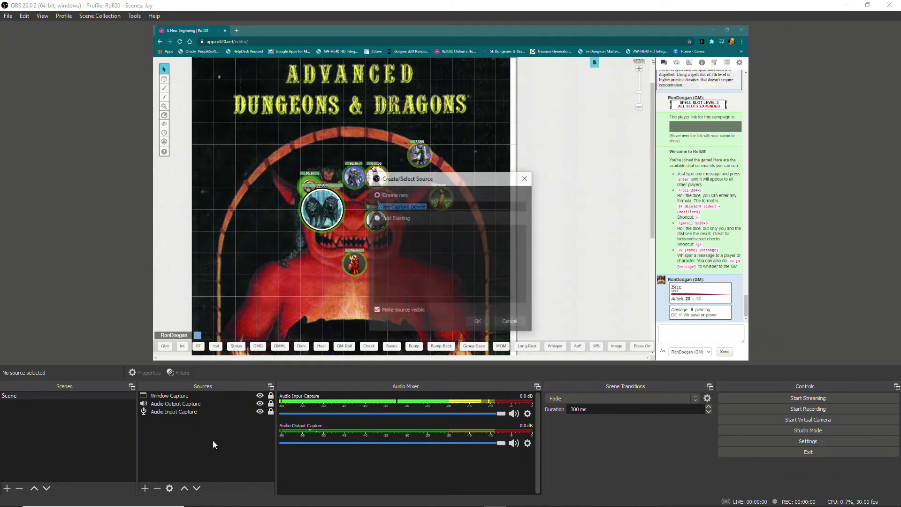
click(478, 322)
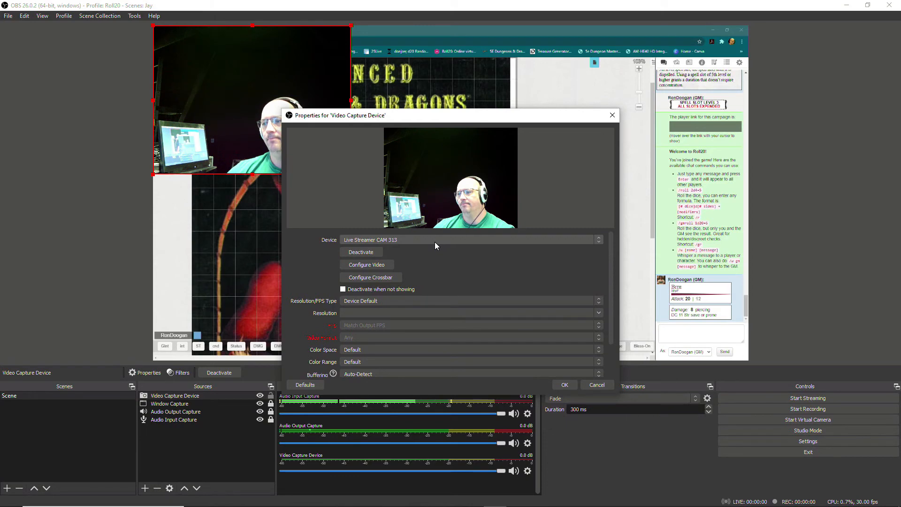
click(564, 384)
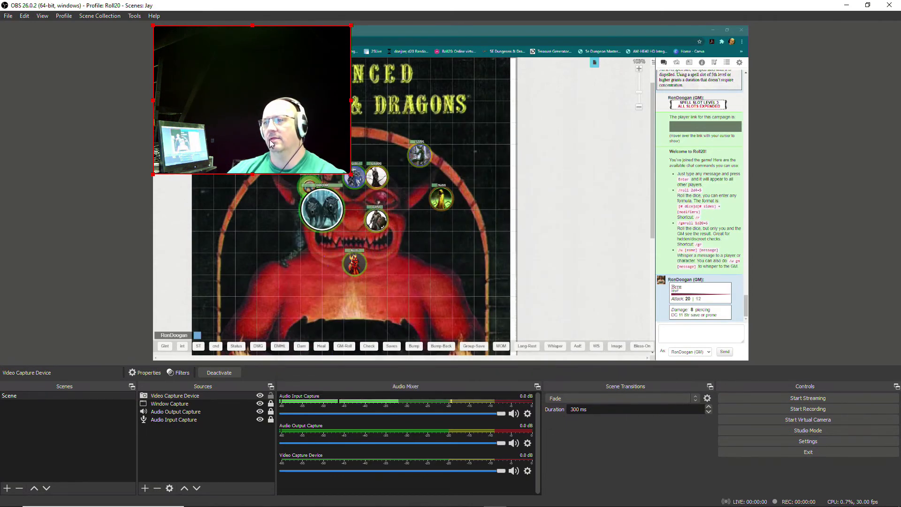
Step: Shrink and trim the webcam overlay, move it to the lower-left corner, and lock it
drag(264, 110, 378, 199)
drag(267, 114, 310, 143)
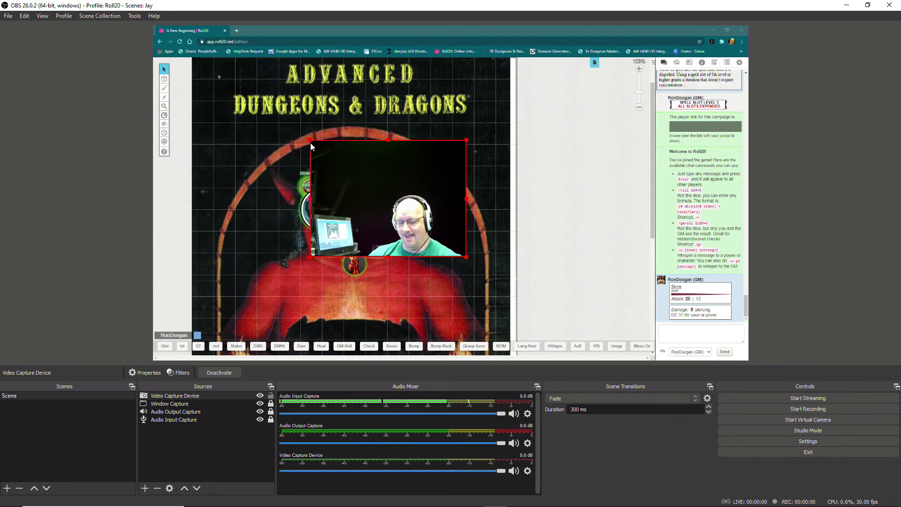
drag(309, 141, 361, 187)
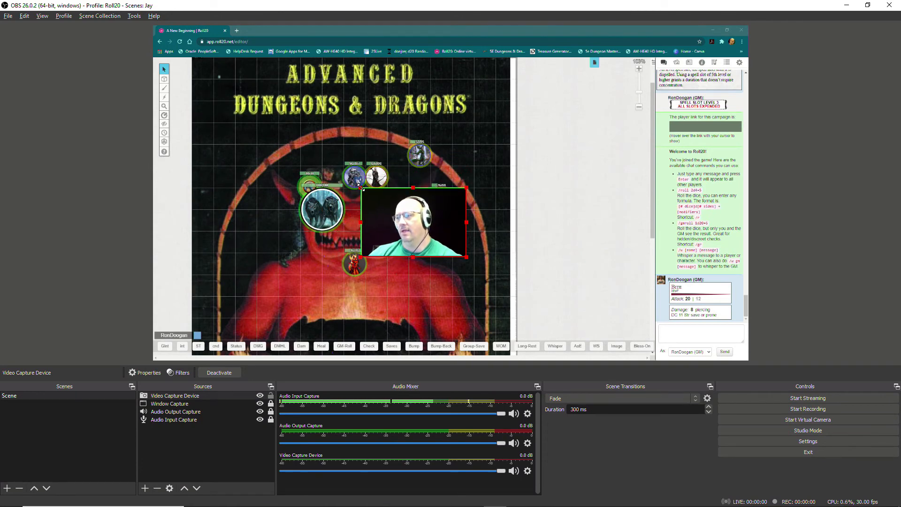
drag(466, 222, 458, 220)
drag(411, 257, 409, 253)
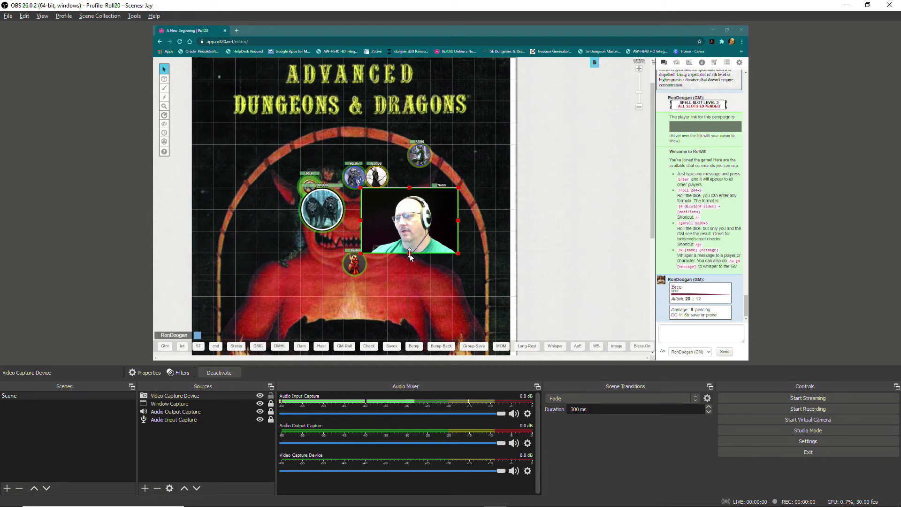
drag(409, 188, 409, 190)
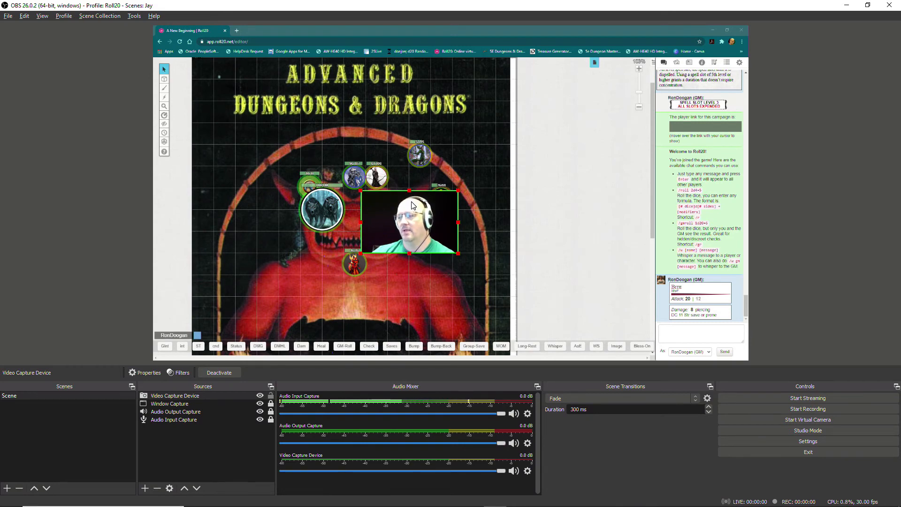
drag(428, 220, 233, 285)
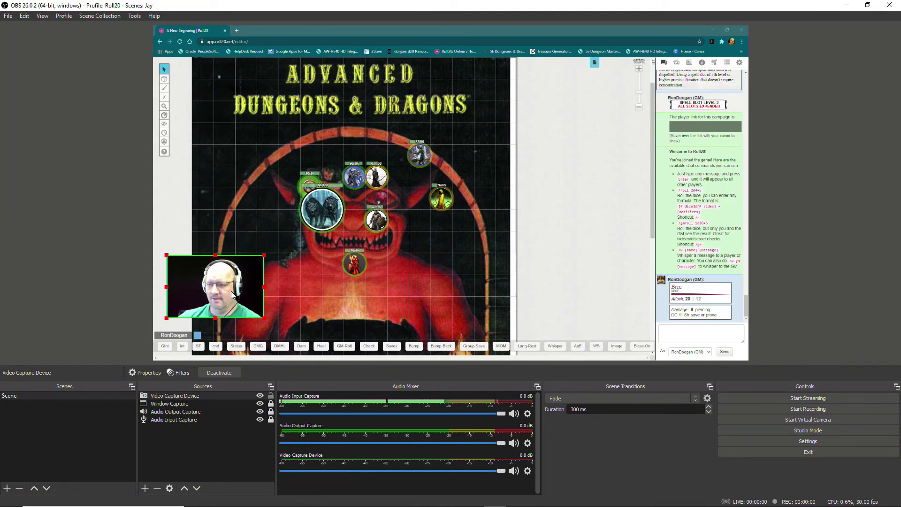
click(271, 396)
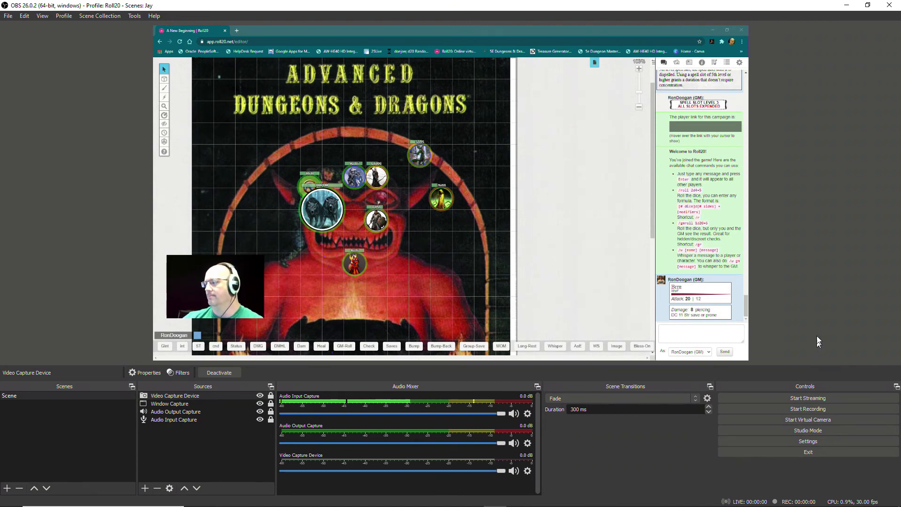
Step: Start recording and roll the wolf token's 8-Bites attack in Roll20
click(818, 409)
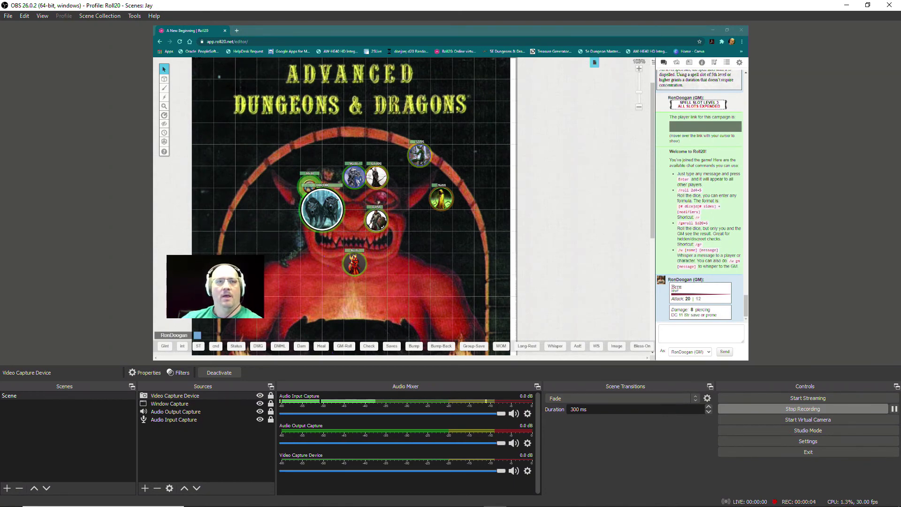
click(542, 228)
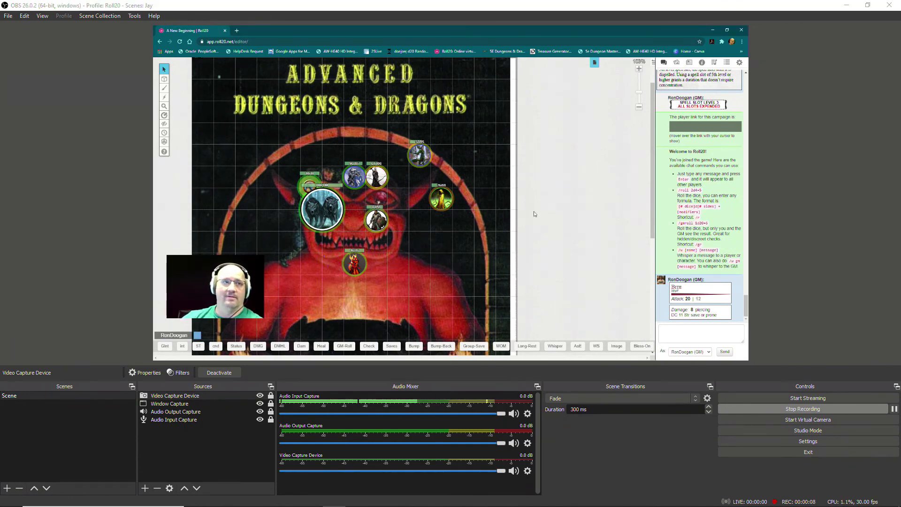
click(333, 221)
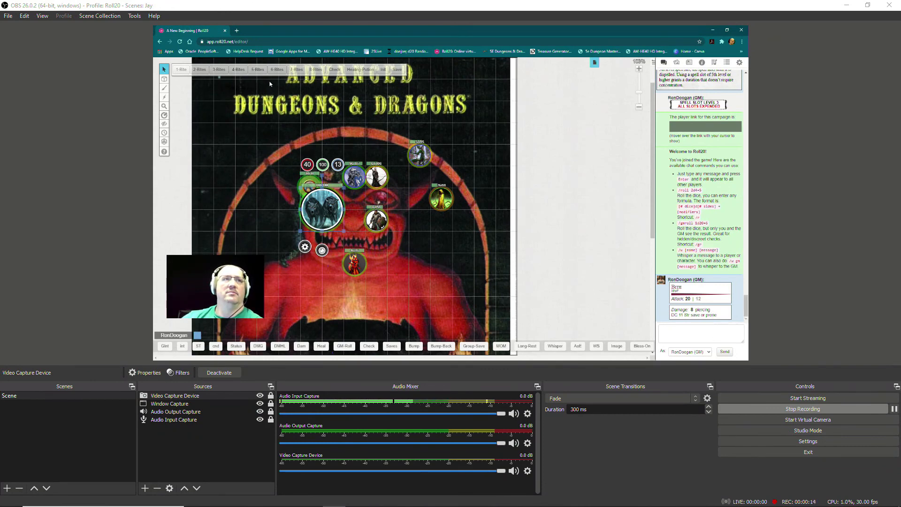
click(317, 70)
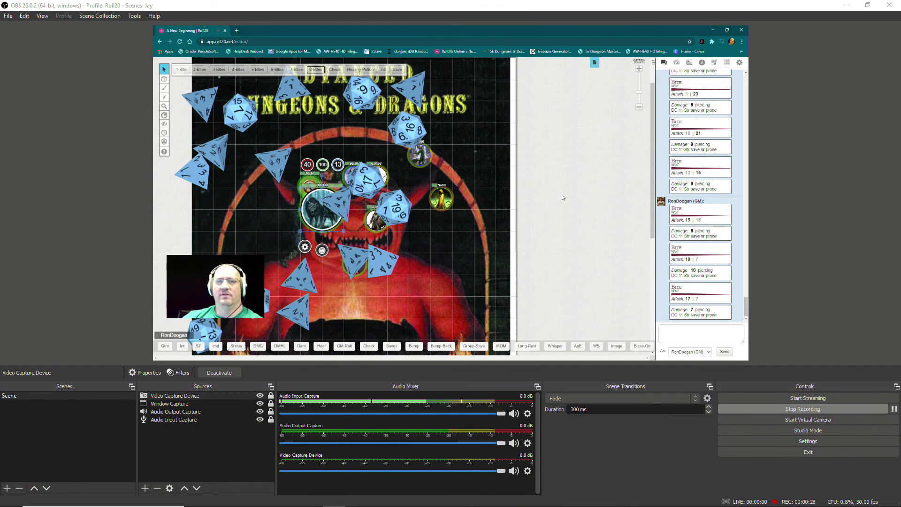
click(461, 240)
Step: Roll a Religion check from the character's sheet, close it, and stop recording
click(378, 224)
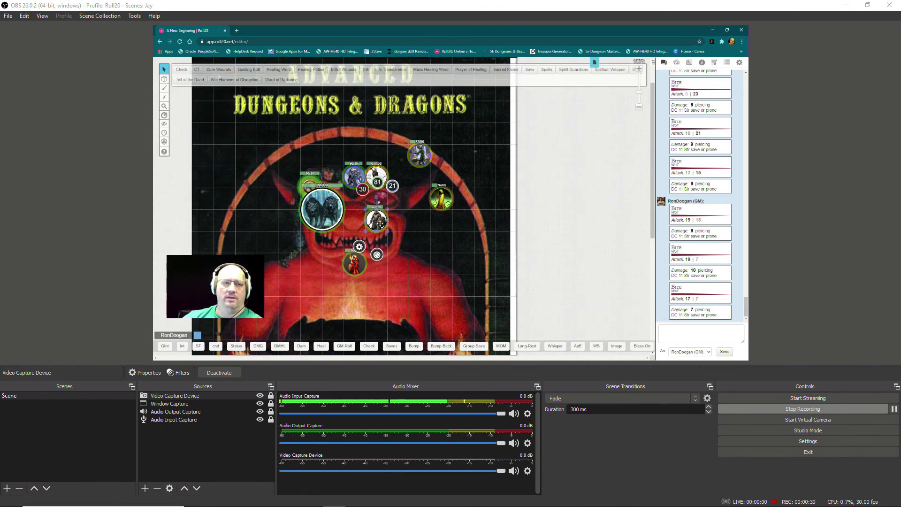
double_click(380, 225)
click(362, 95)
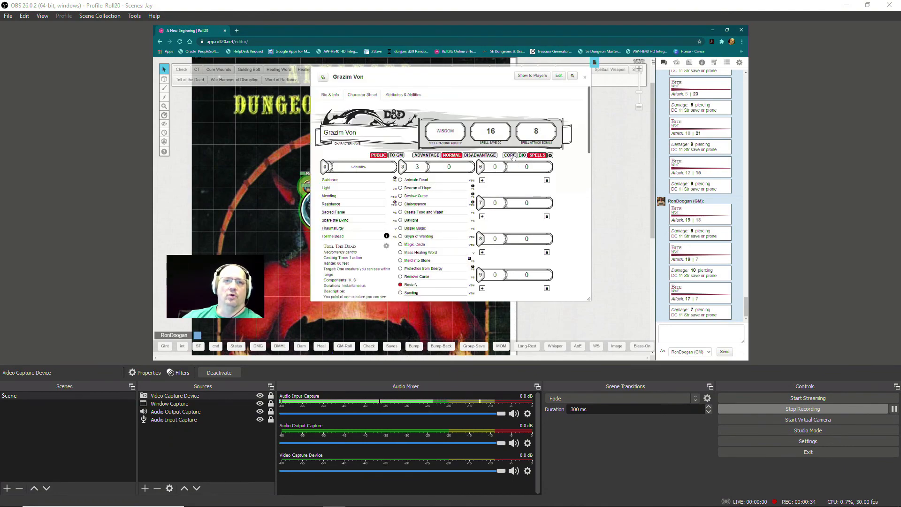
click(510, 155)
scroll(423, 198, down, 3)
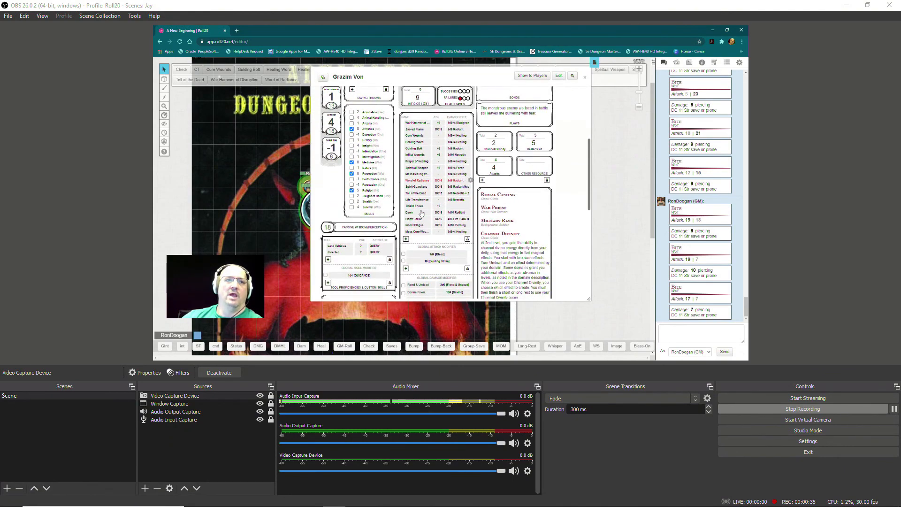
click(370, 193)
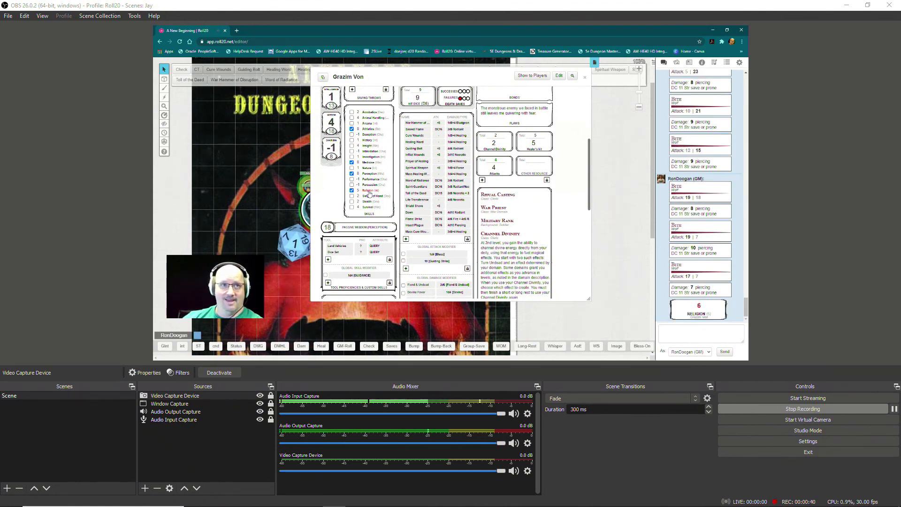
click(584, 78)
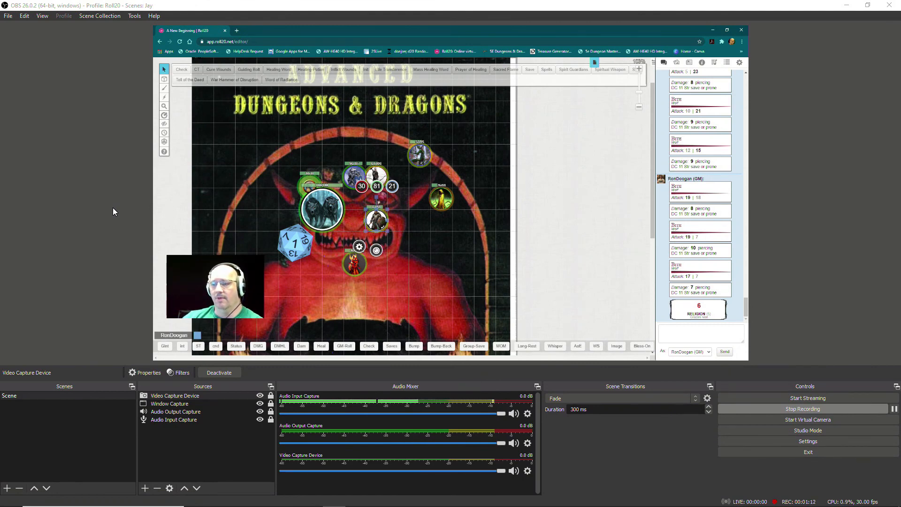
click(814, 410)
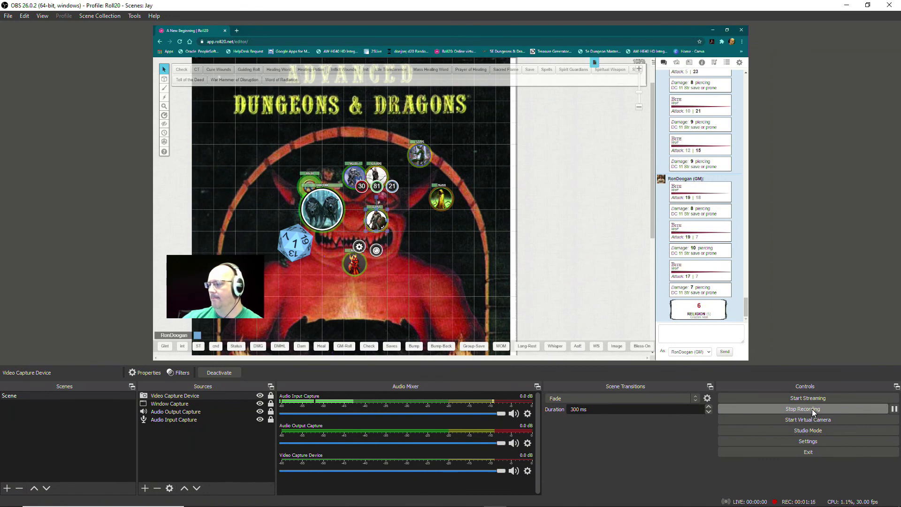